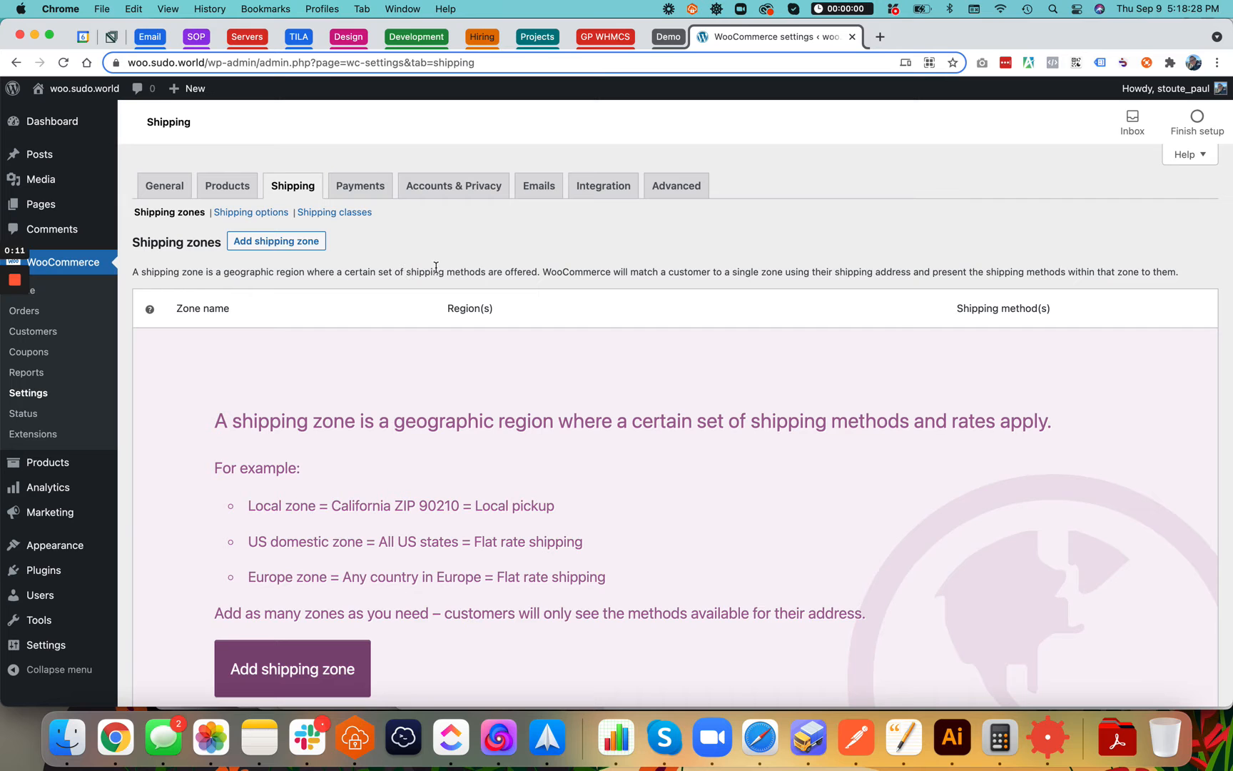
# Create a new shipping zone named 'Local'
pyautogui.scroll(-5, 435, 267)
pyautogui.scroll(3, 436, 272)
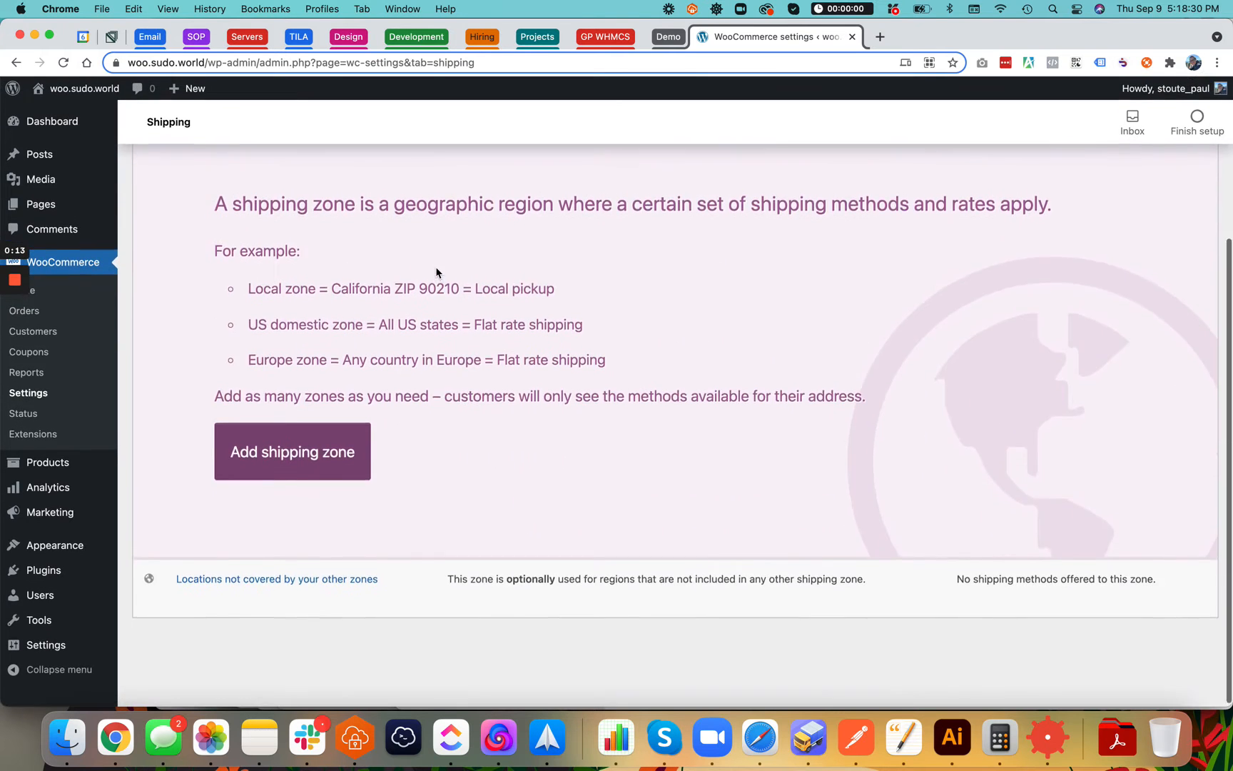
pyautogui.scroll(3, 436, 273)
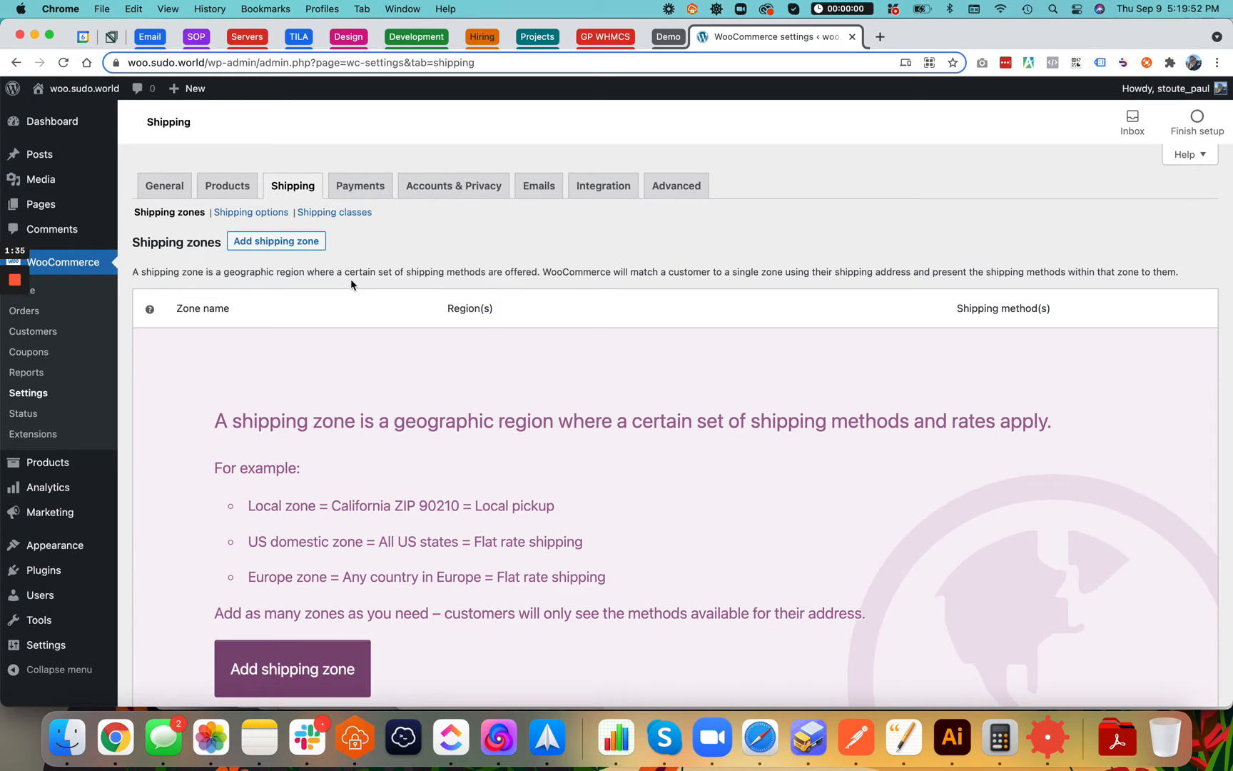
pyautogui.click(285, 242)
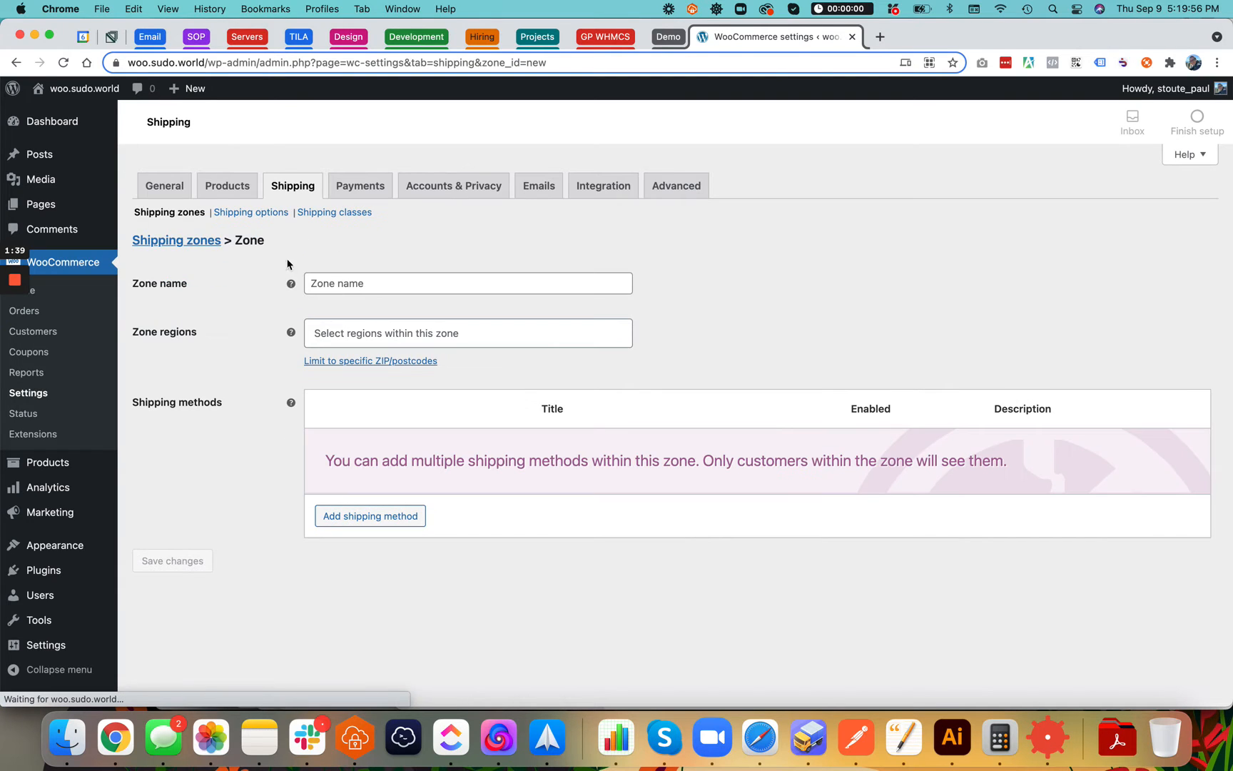
pyautogui.click(357, 280)
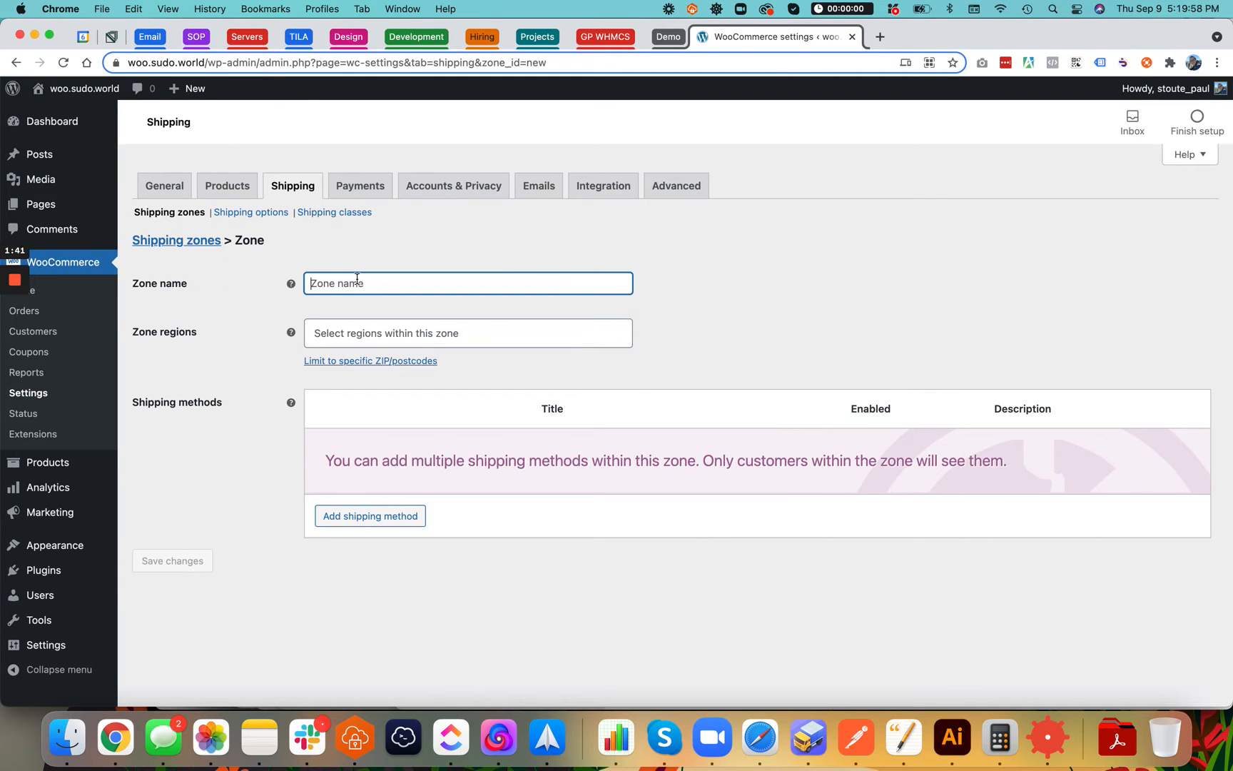
pyautogui.write('Local P')
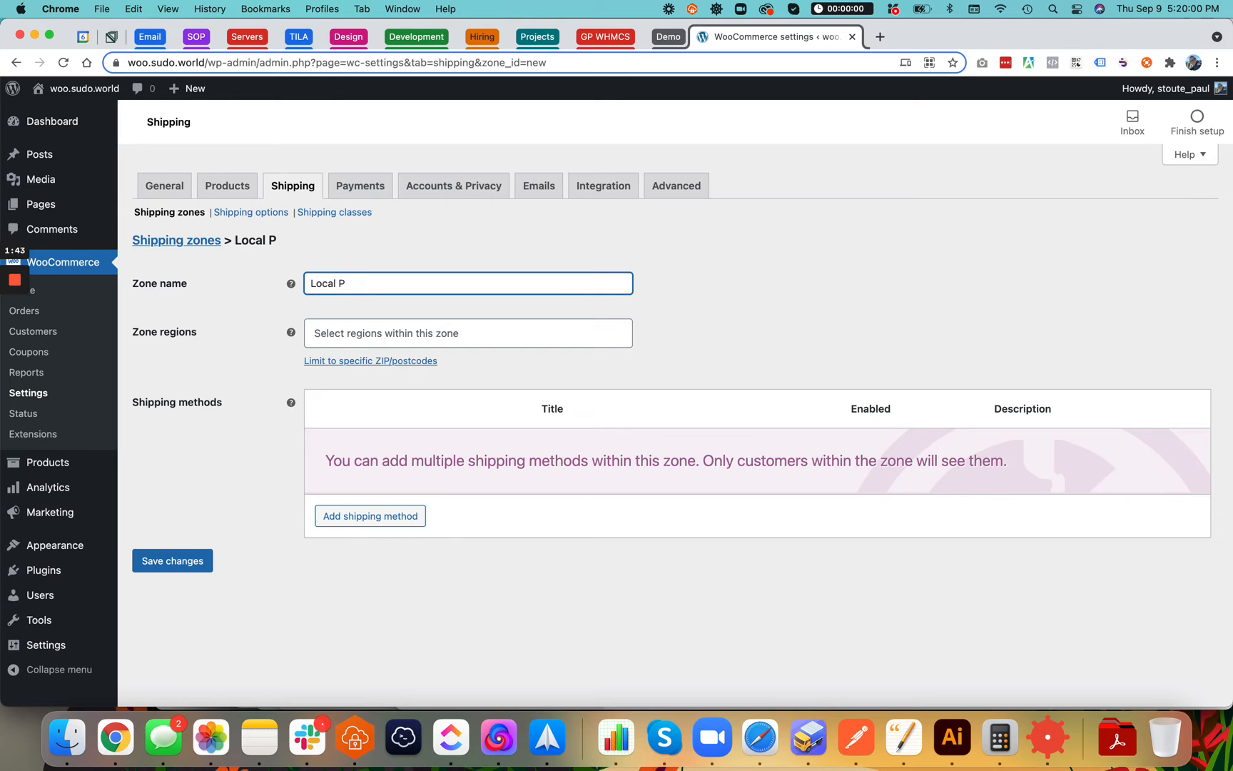
pyautogui.press('BackSpace')
pyautogui.press('BackSpace')
# Add Oregon and Washington as the zone's regions
pyautogui.click(363, 333)
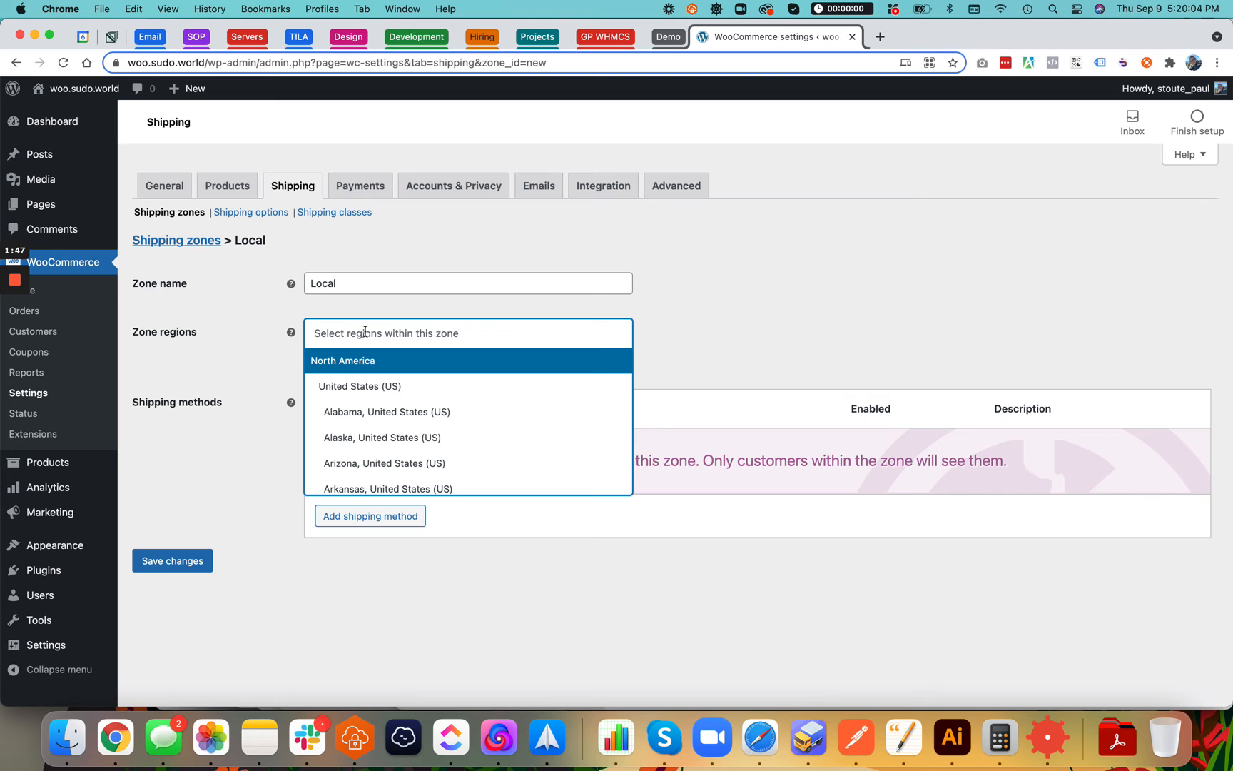
pyautogui.click(401, 340)
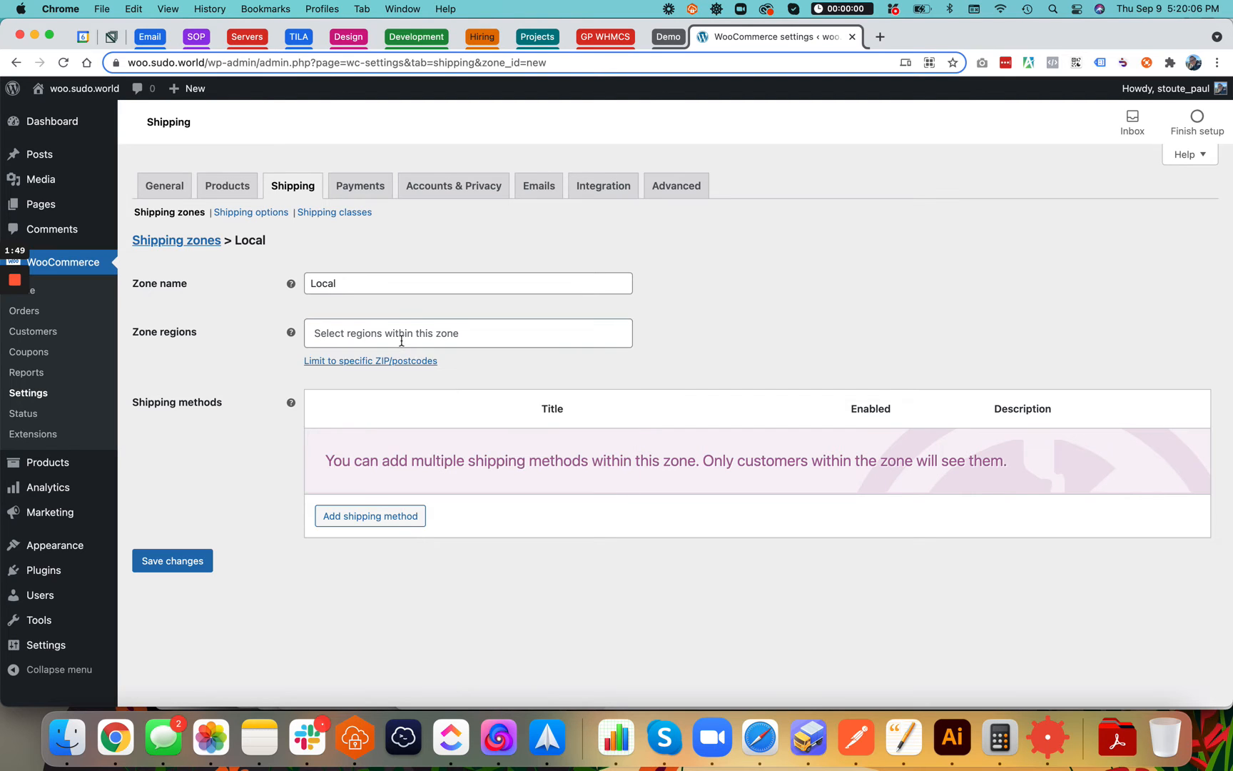
pyautogui.write('Oregon')
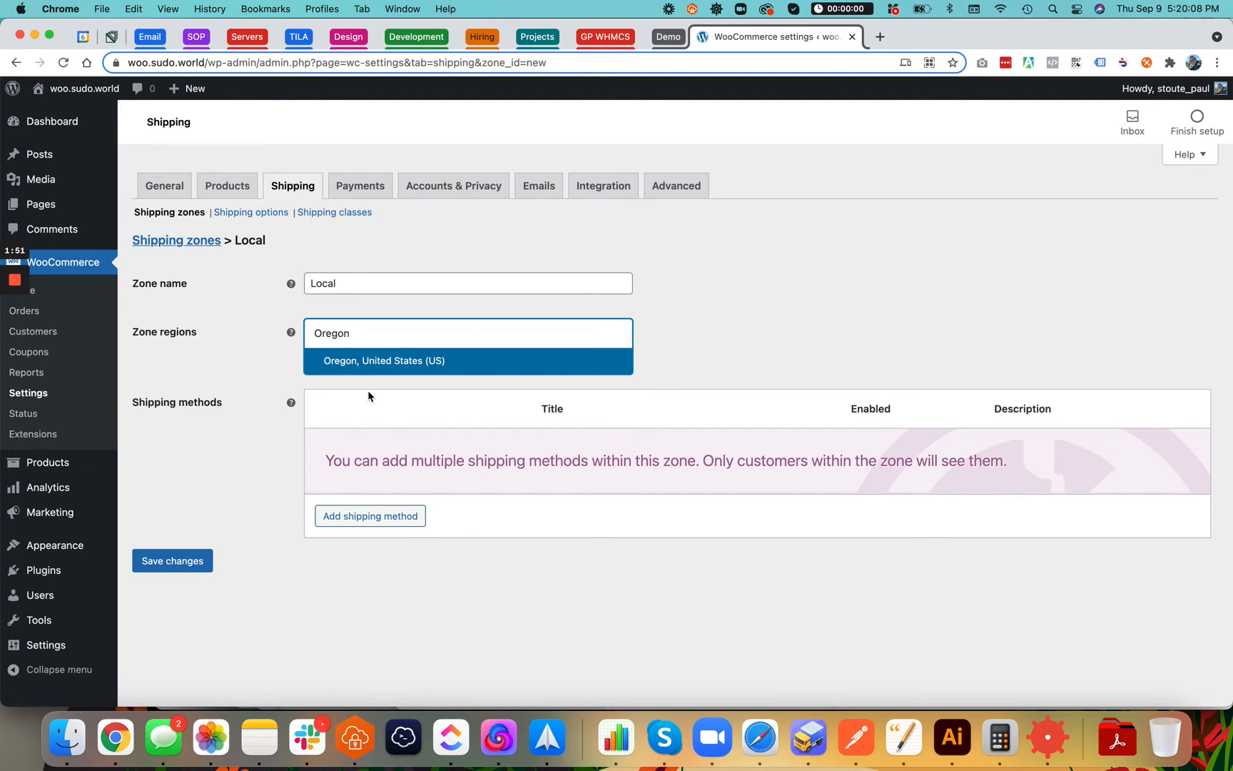
pyautogui.press('Return')
pyautogui.write('Wash')
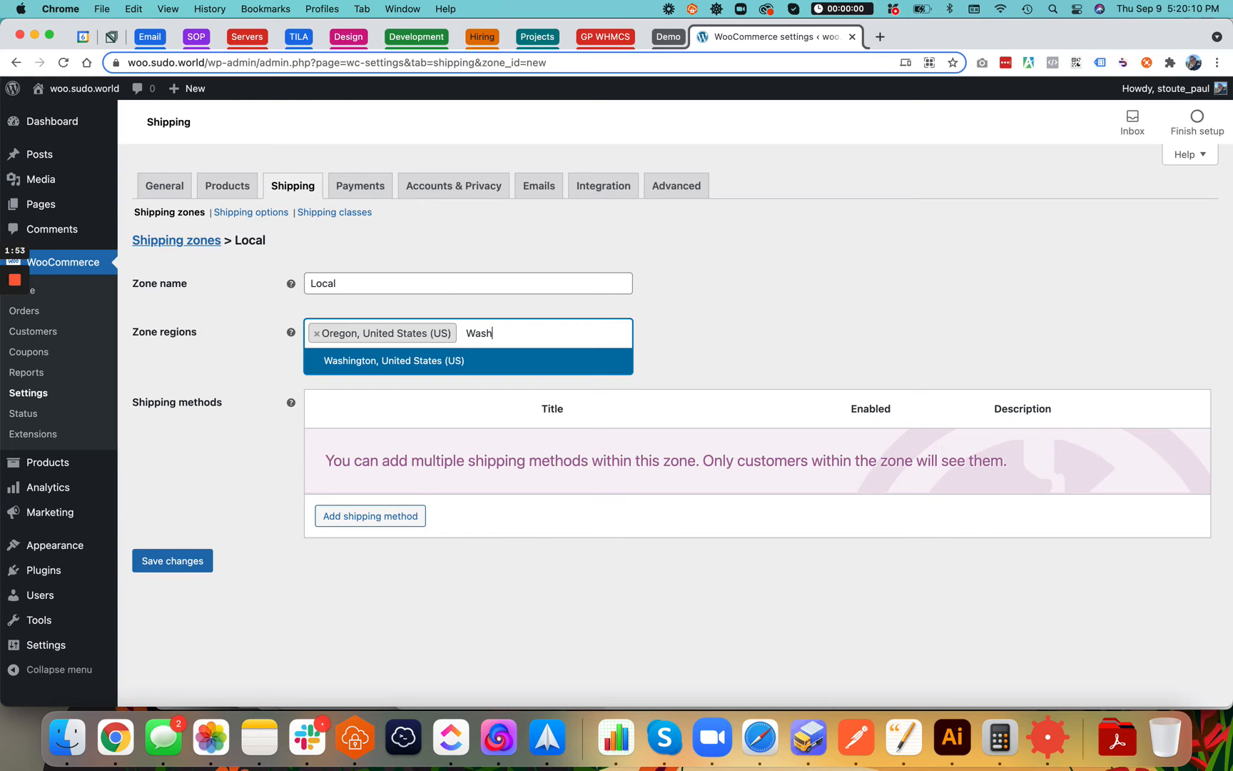
pyautogui.write('ington')
pyautogui.click(482, 361)
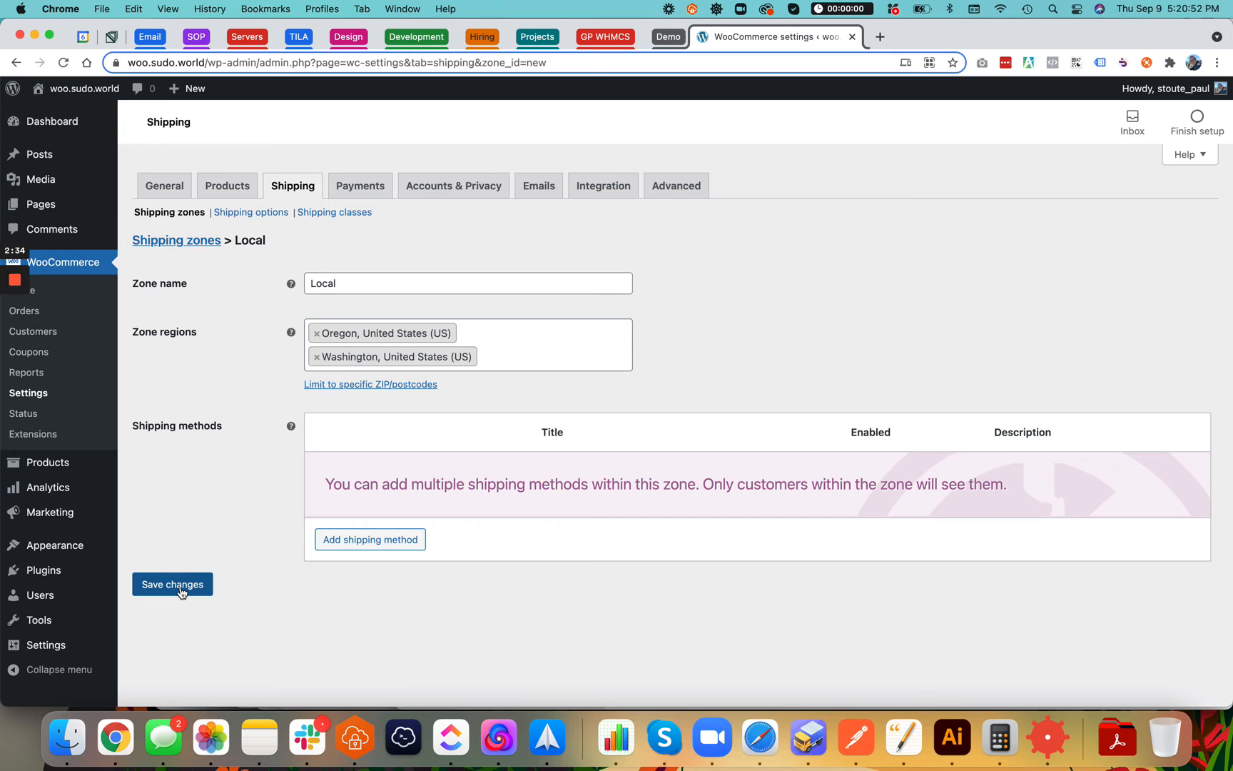
# Add a Local pickup shipping method to the Local zone
pyautogui.click(343, 541)
pyautogui.click(460, 398)
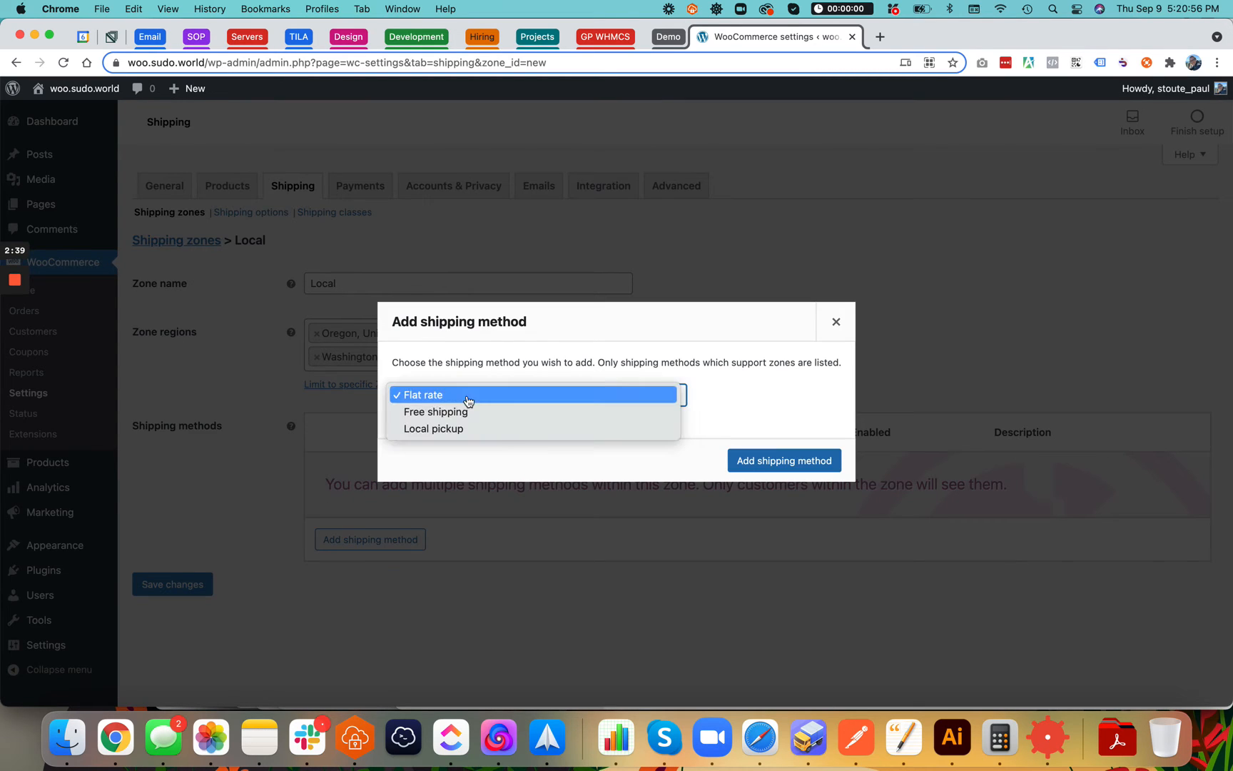
pyautogui.click(475, 430)
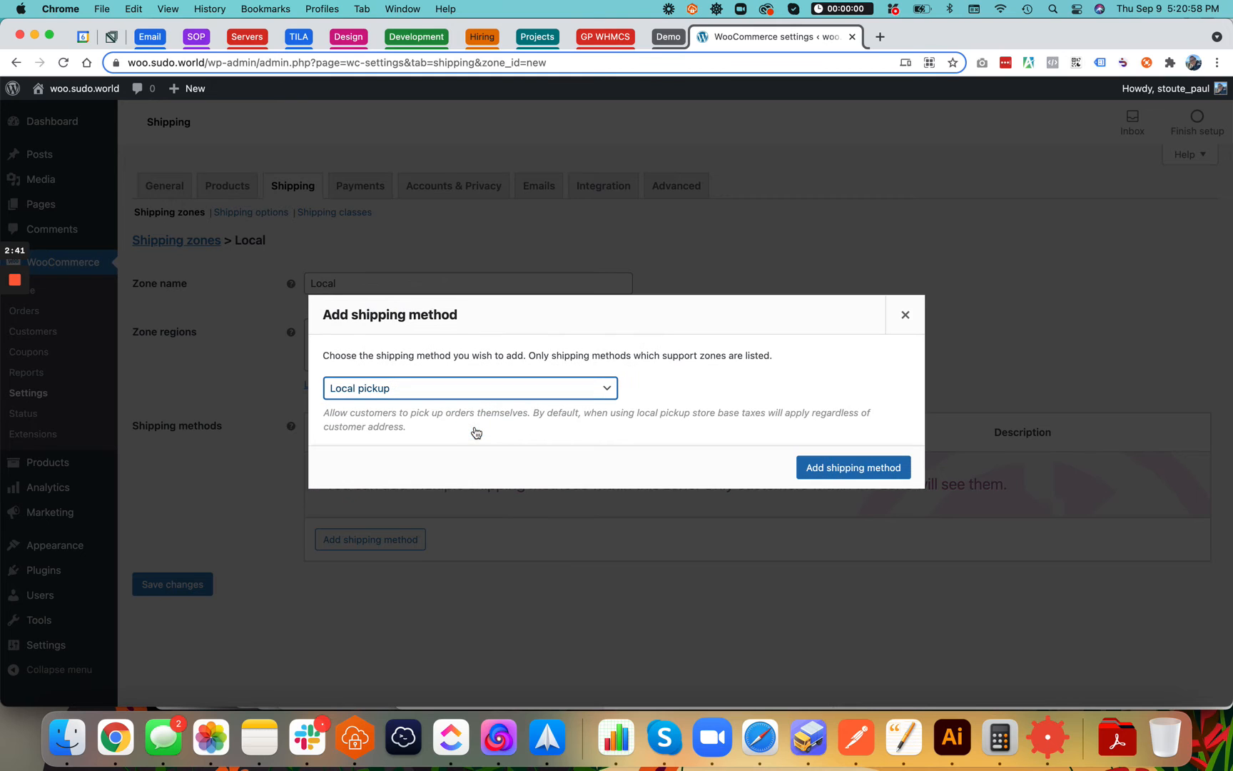
pyautogui.click(810, 470)
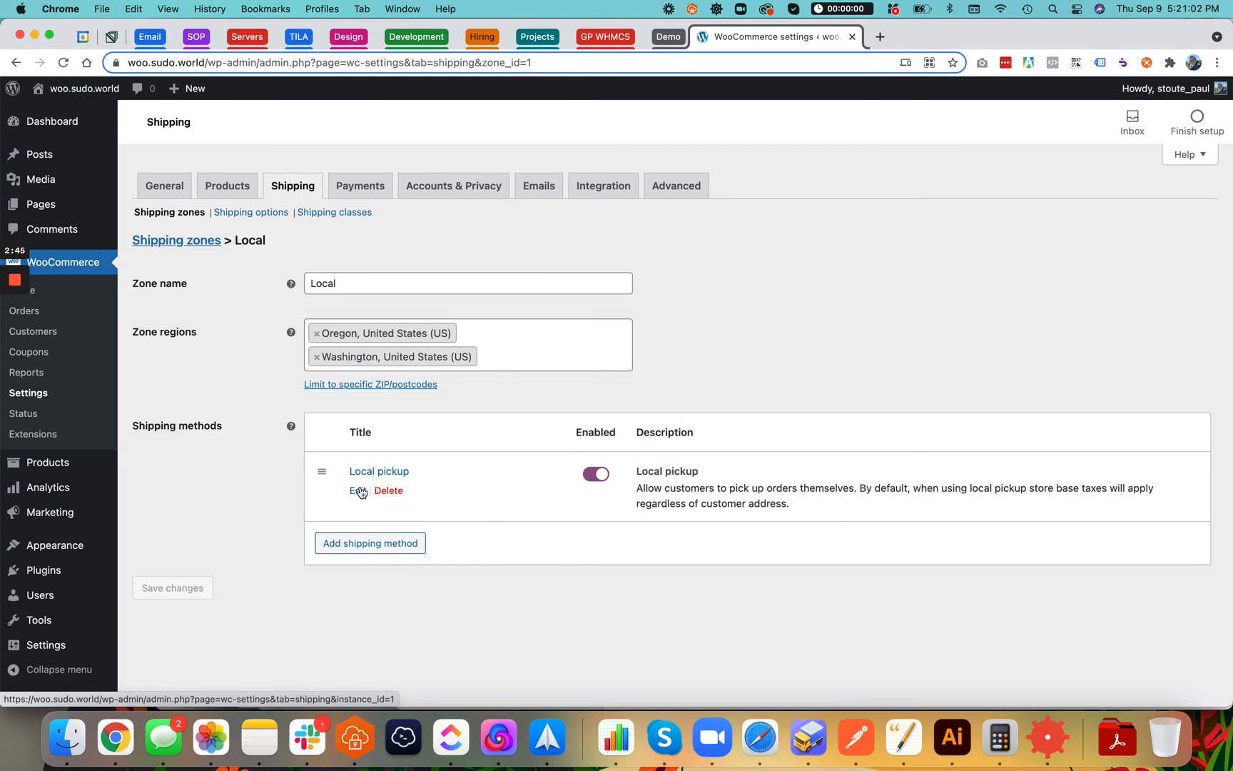
# Add a Flat rate method and review its settings without changing them
pyautogui.click(368, 543)
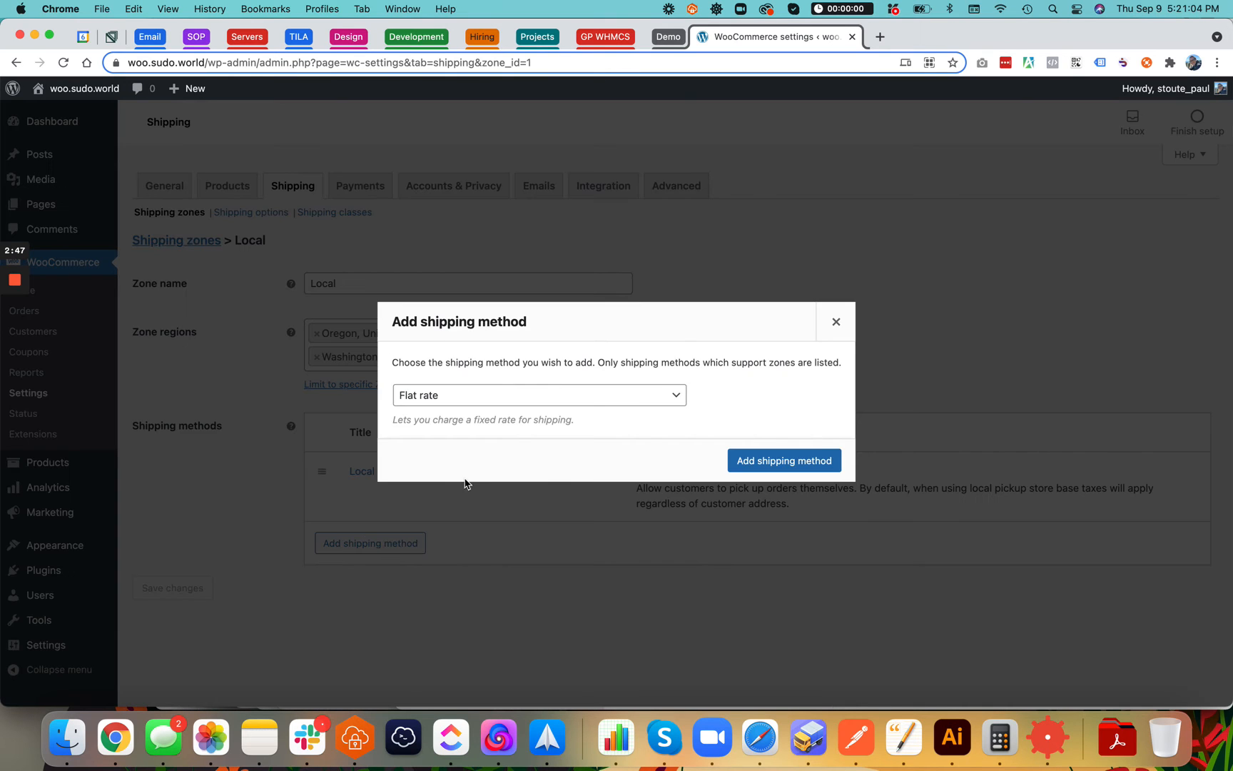
pyautogui.click(526, 391)
pyautogui.click(529, 396)
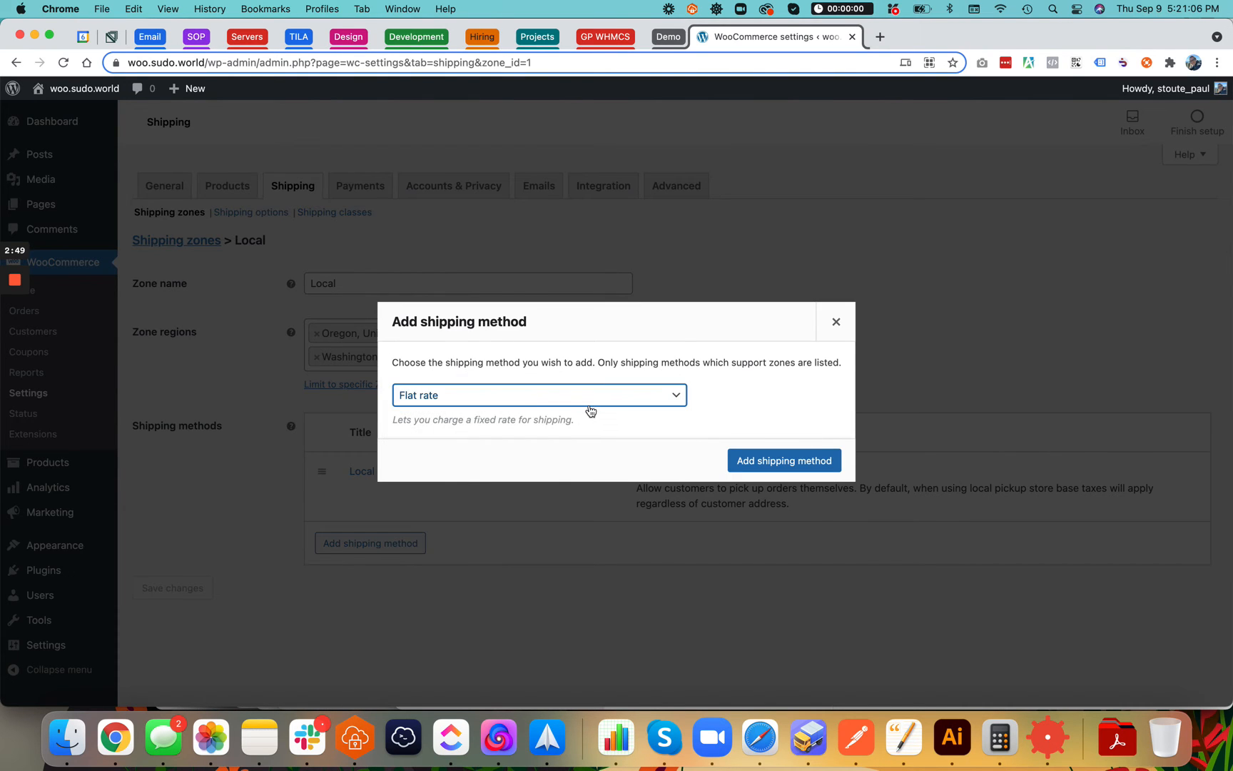
pyautogui.click(757, 457)
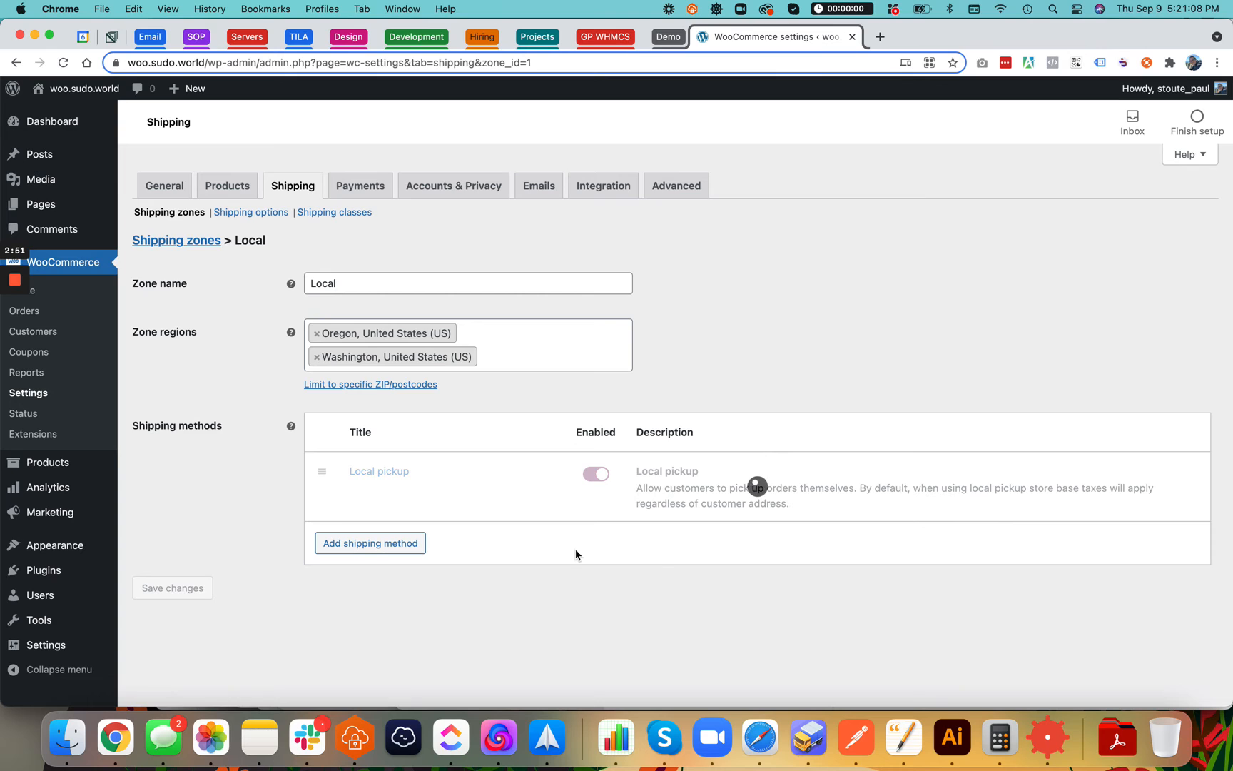
pyautogui.click(358, 561)
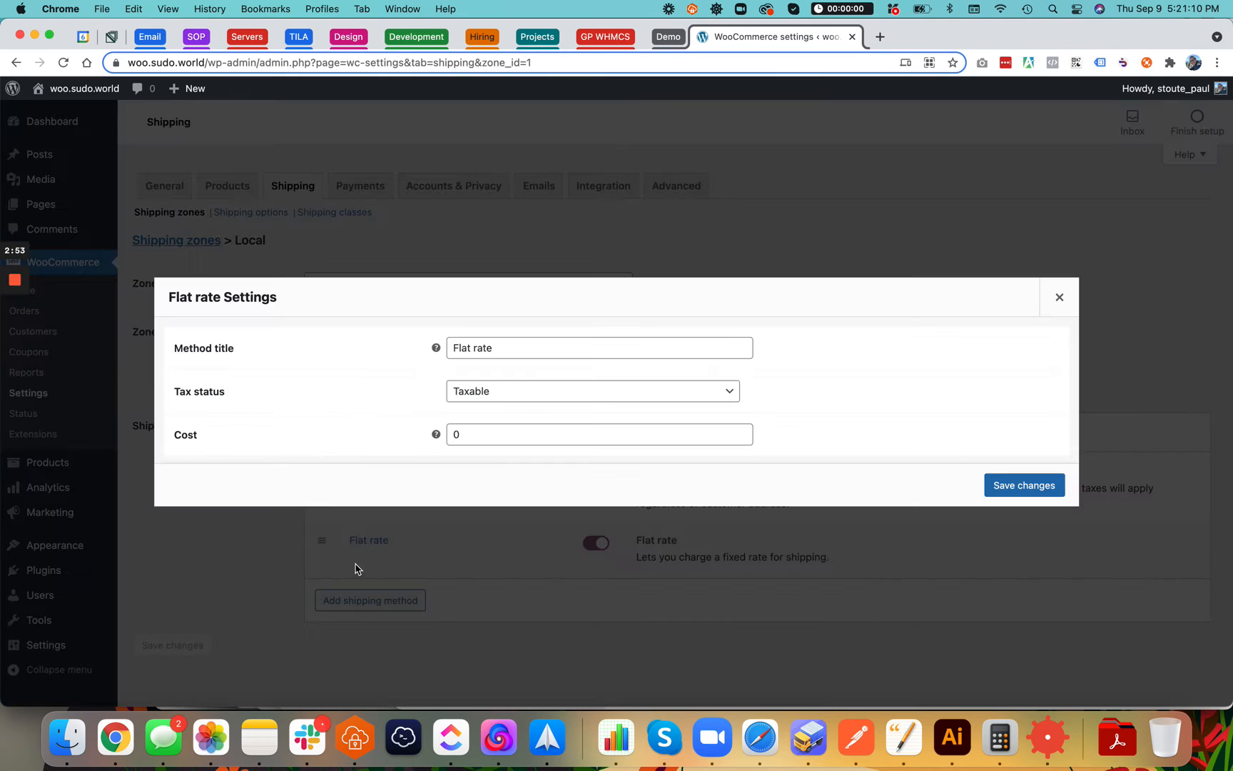
pyautogui.click(1060, 297)
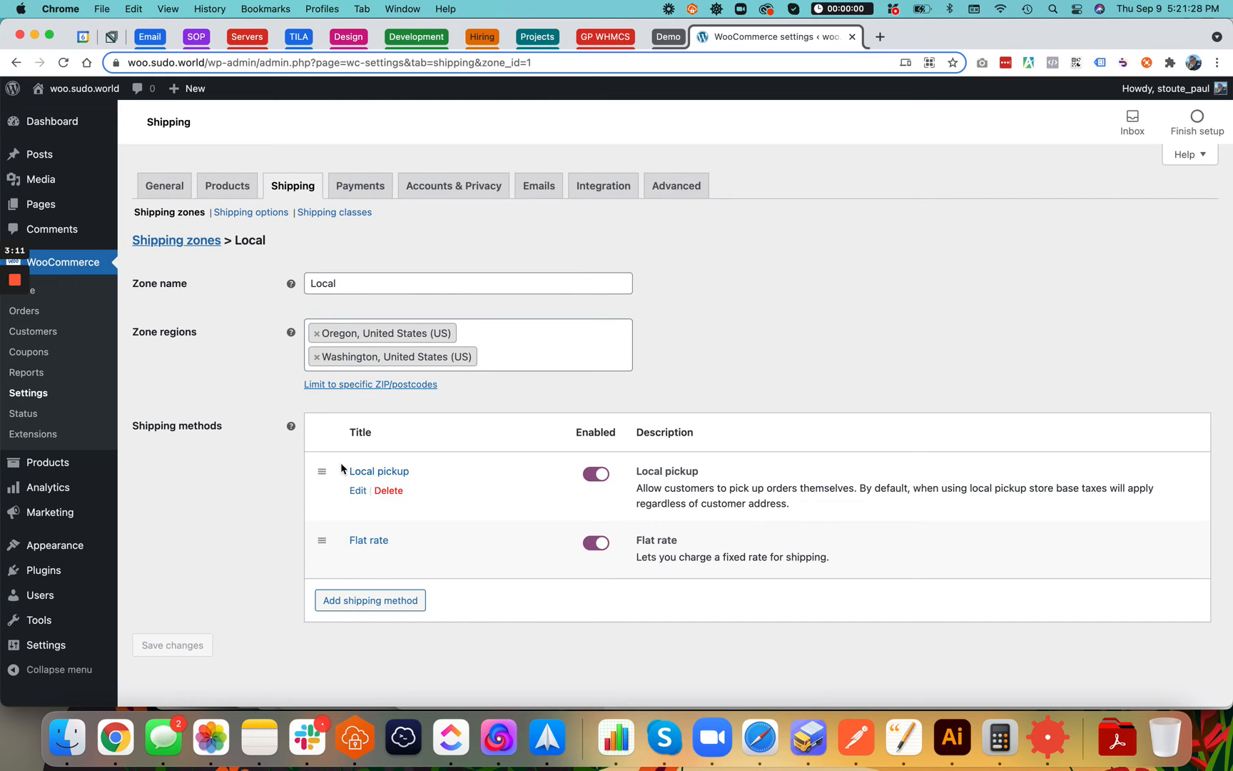
# Move Flat rate above Local pickup and set its cost to 10
pyautogui.moveTo(321, 543); pyautogui.dragTo(321, 467)
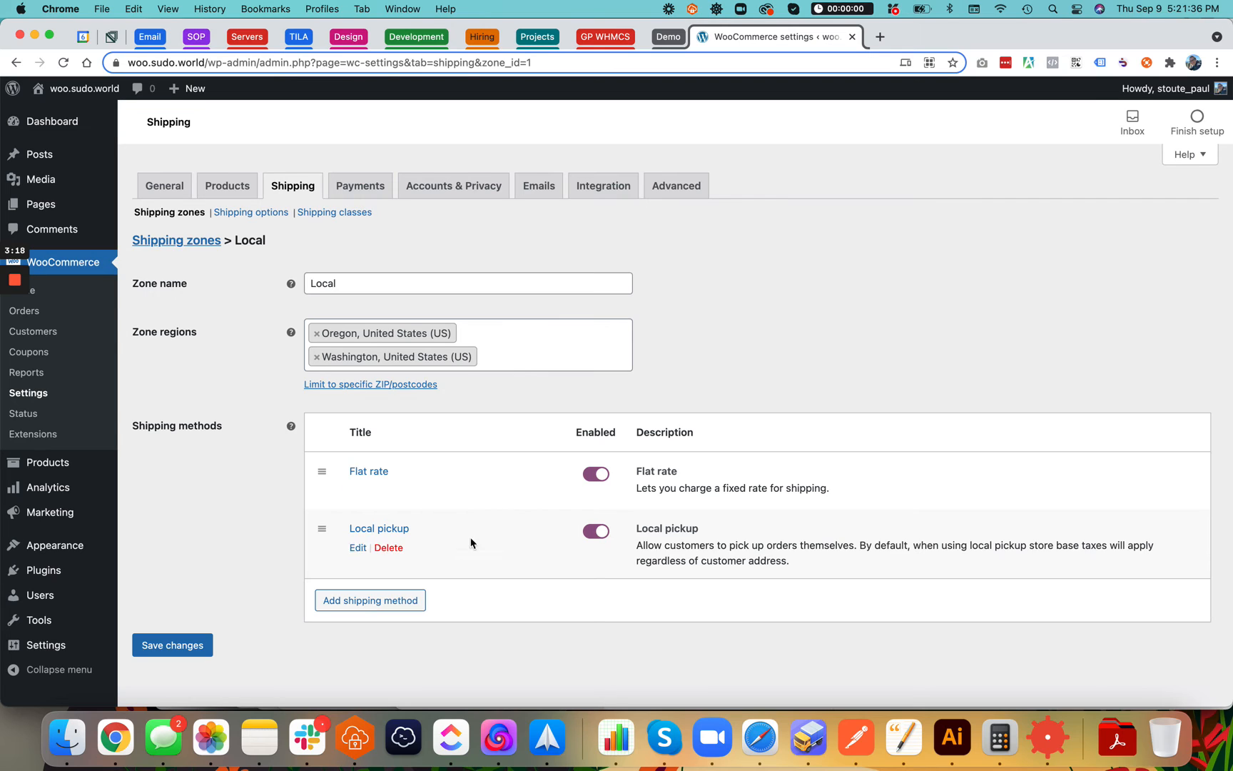
pyautogui.click(365, 476)
pyautogui.doubleClick(491, 432)
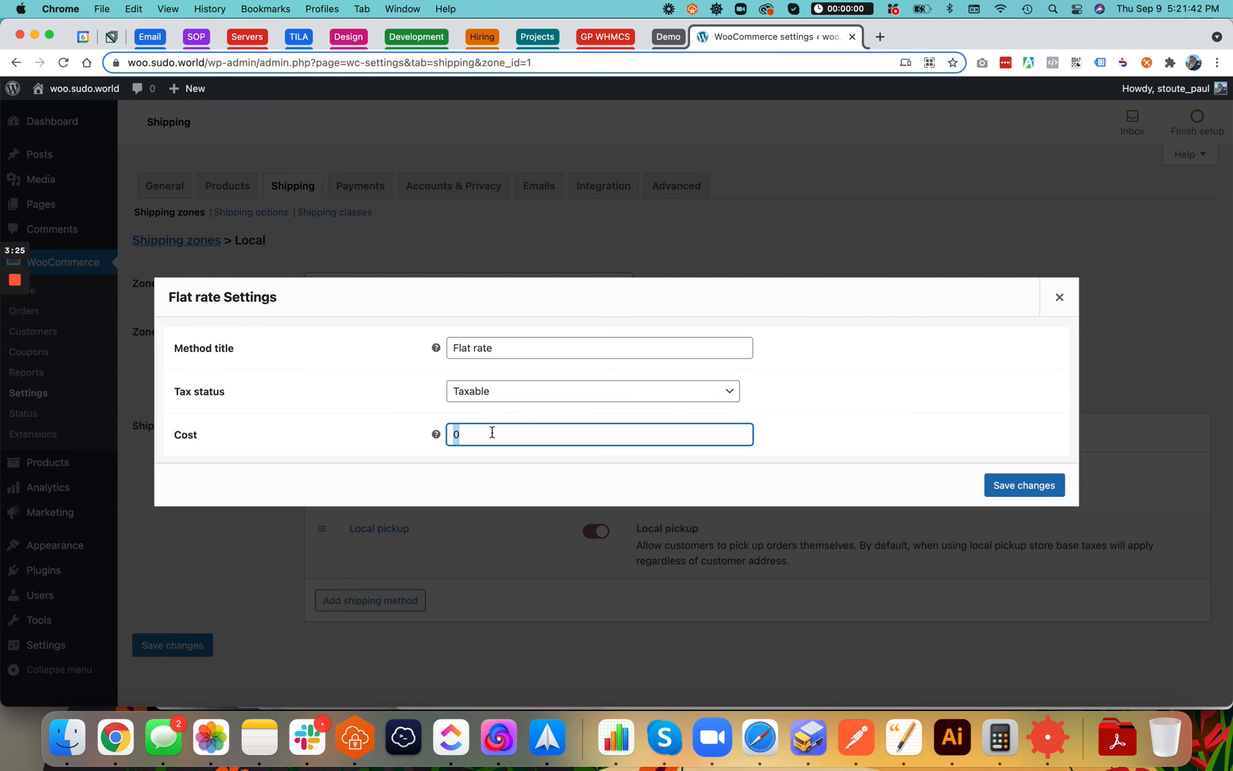
pyautogui.write('10')
pyautogui.click(1011, 484)
# Save the Local pickup method settings unchanged
pyautogui.moveTo(474, 569)
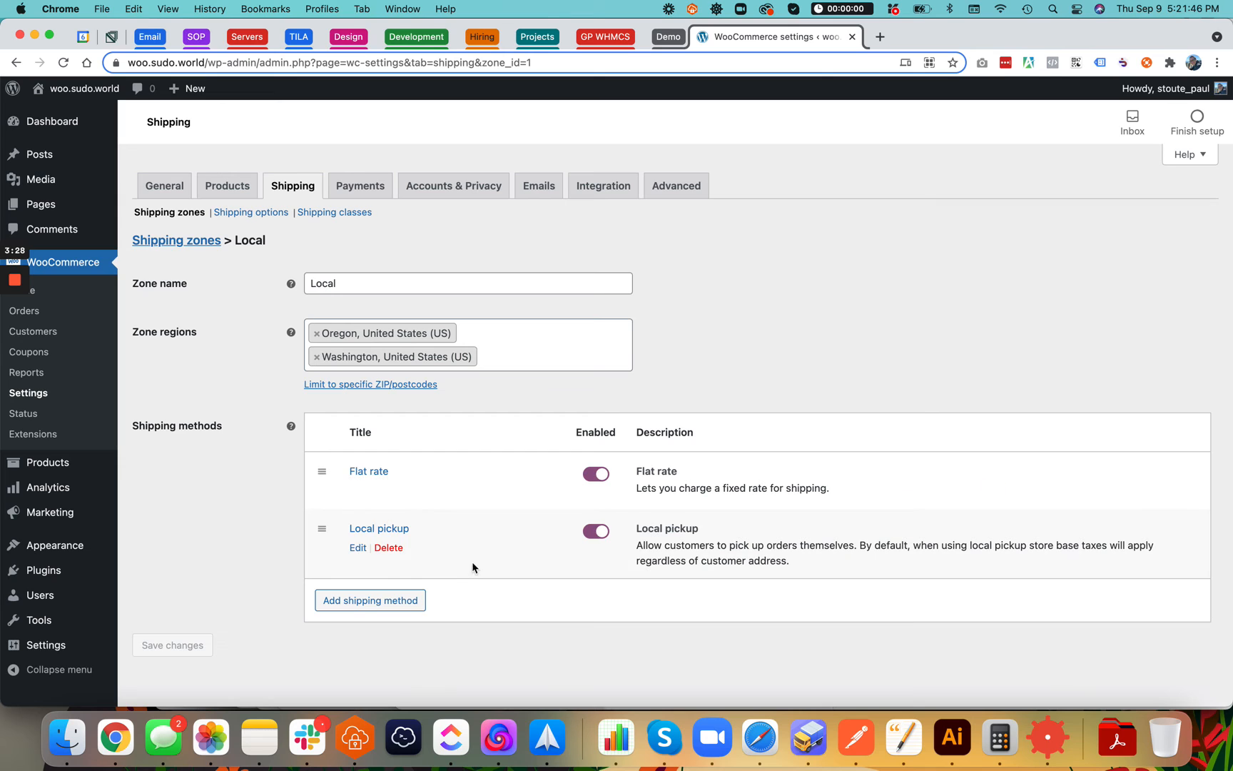
pyautogui.click(359, 547)
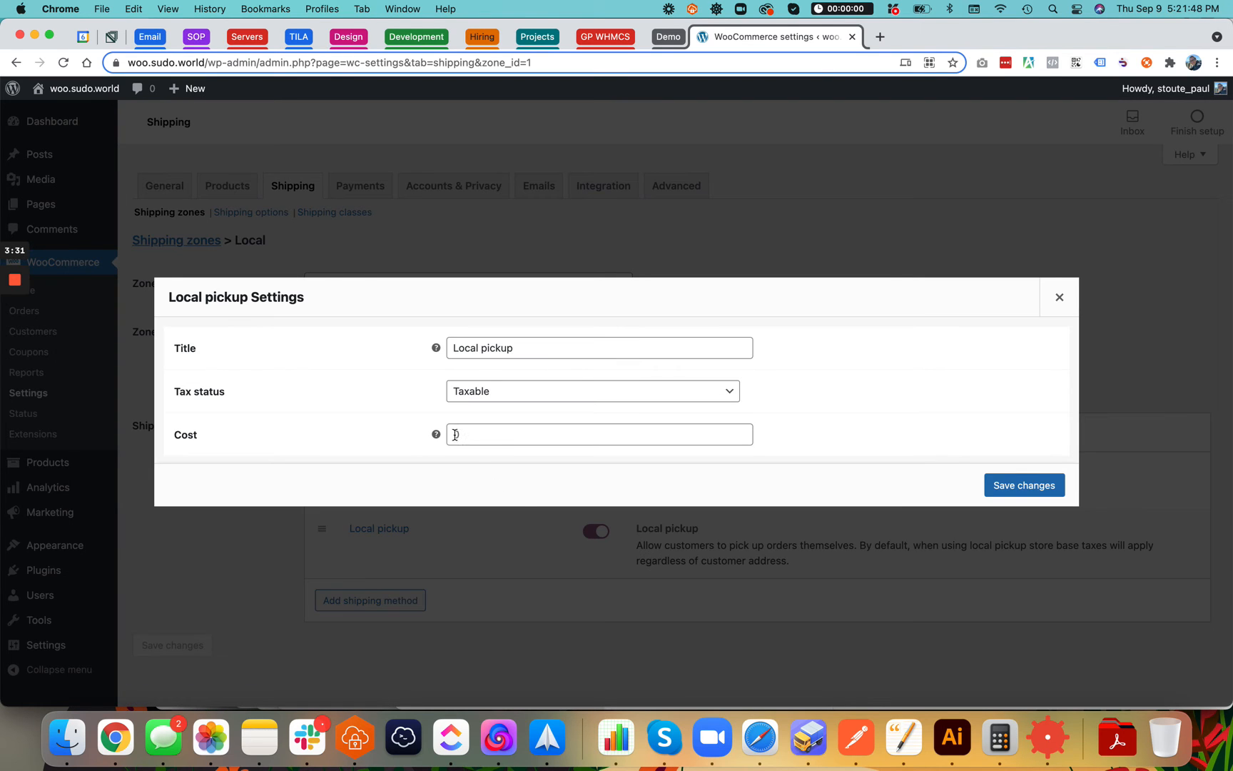
pyautogui.click(1048, 485)
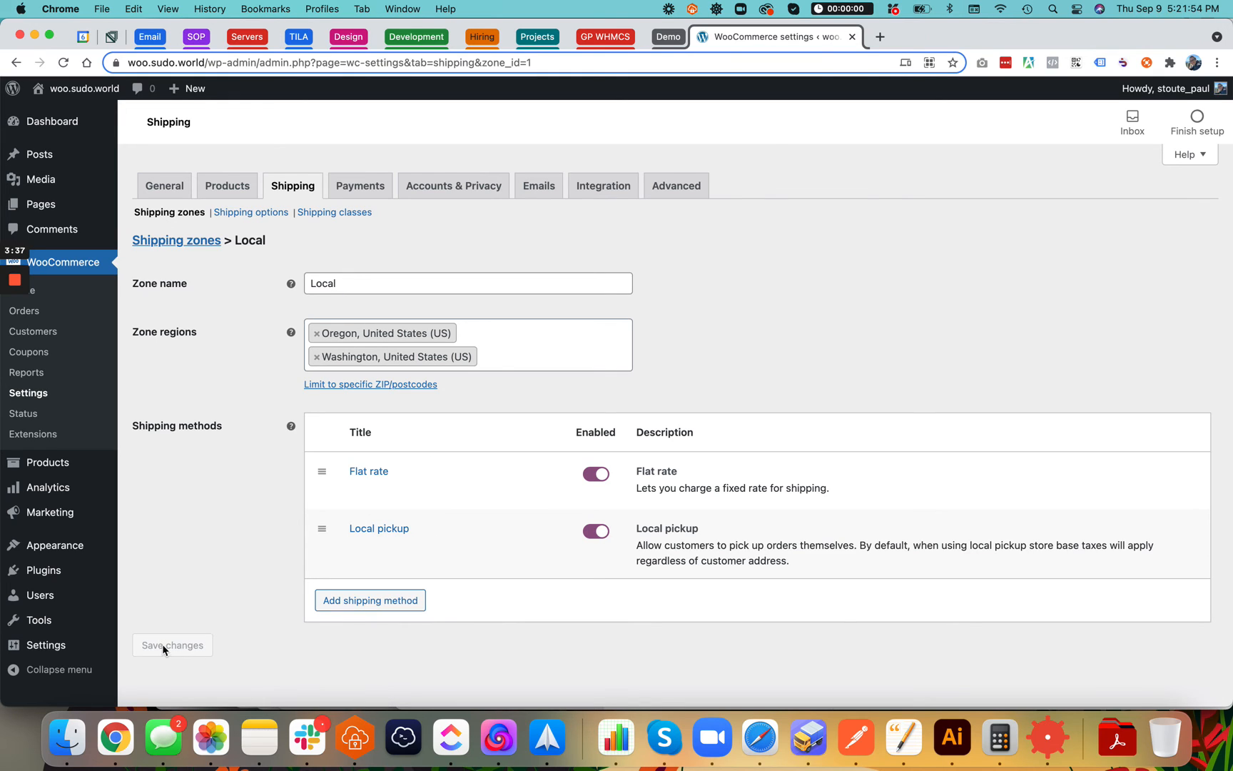
# Create a shipping zone named 'USA' covering United States (US)
pyautogui.click(187, 242)
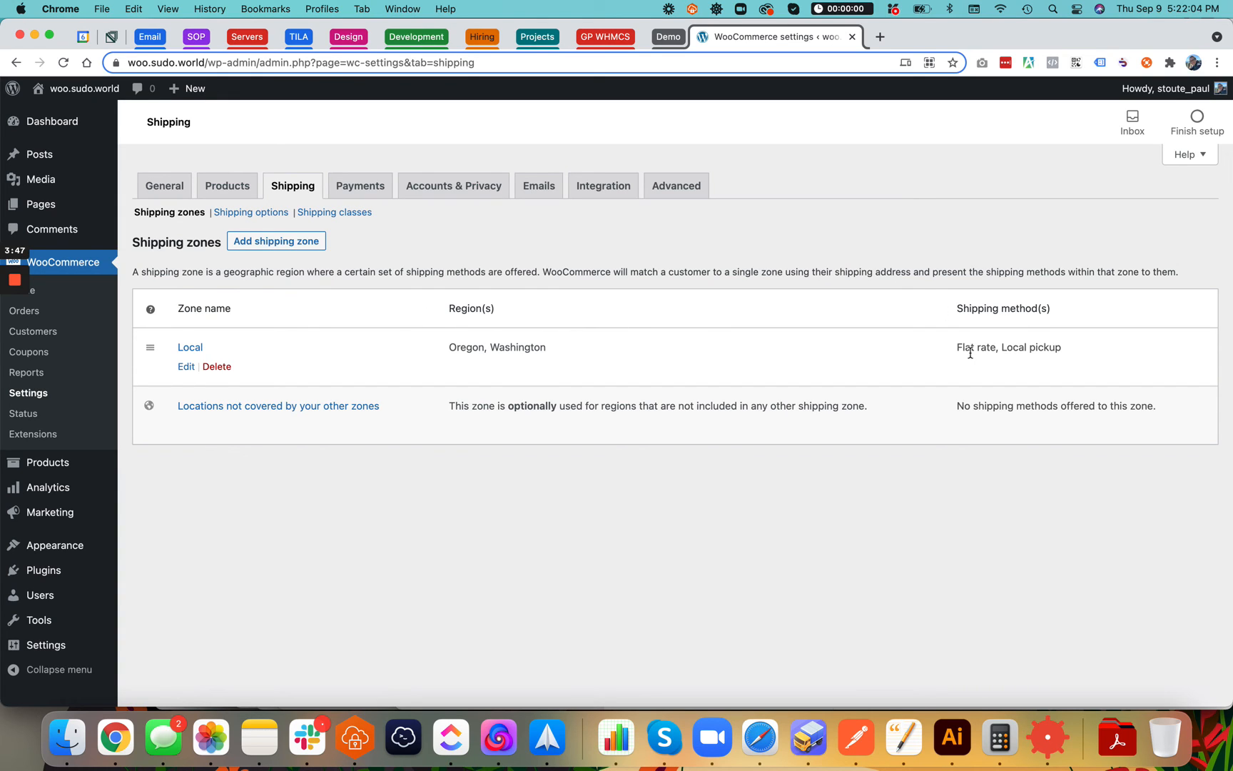
pyautogui.click(280, 243)
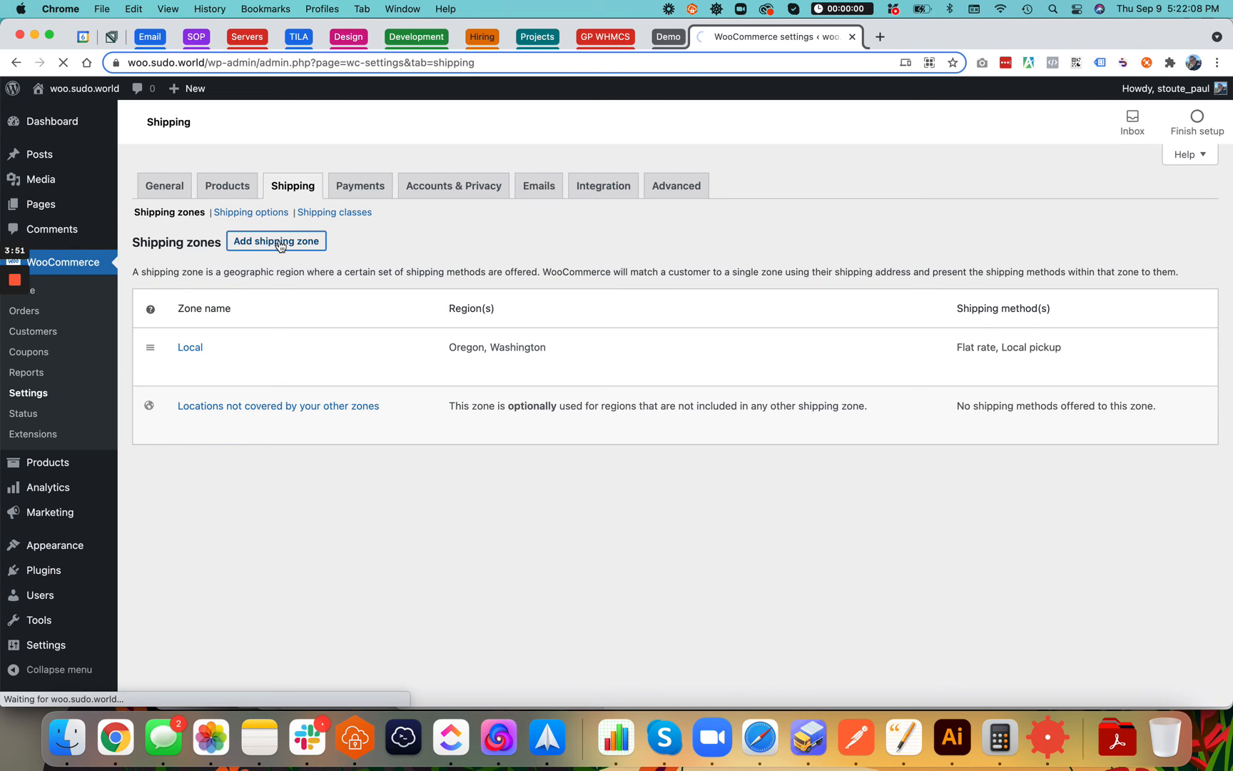
pyautogui.click(359, 284)
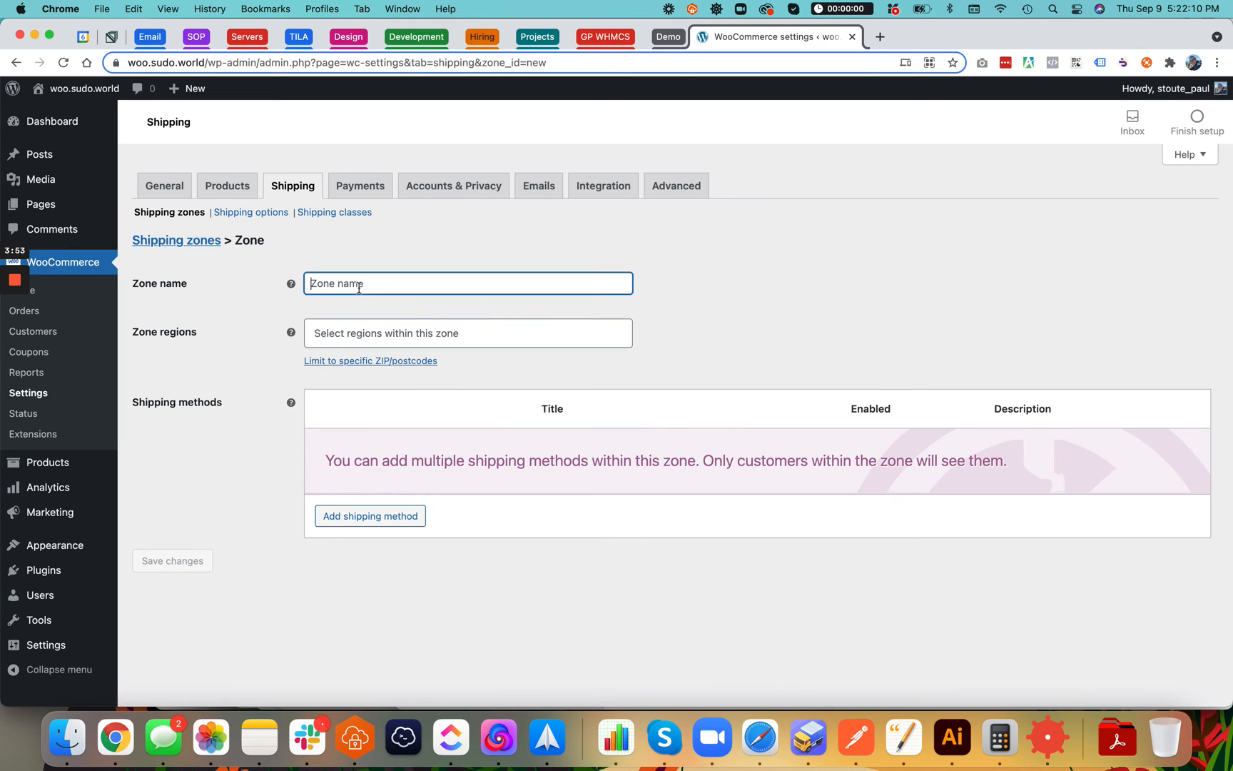
pyautogui.write('USA')
pyautogui.click(339, 326)
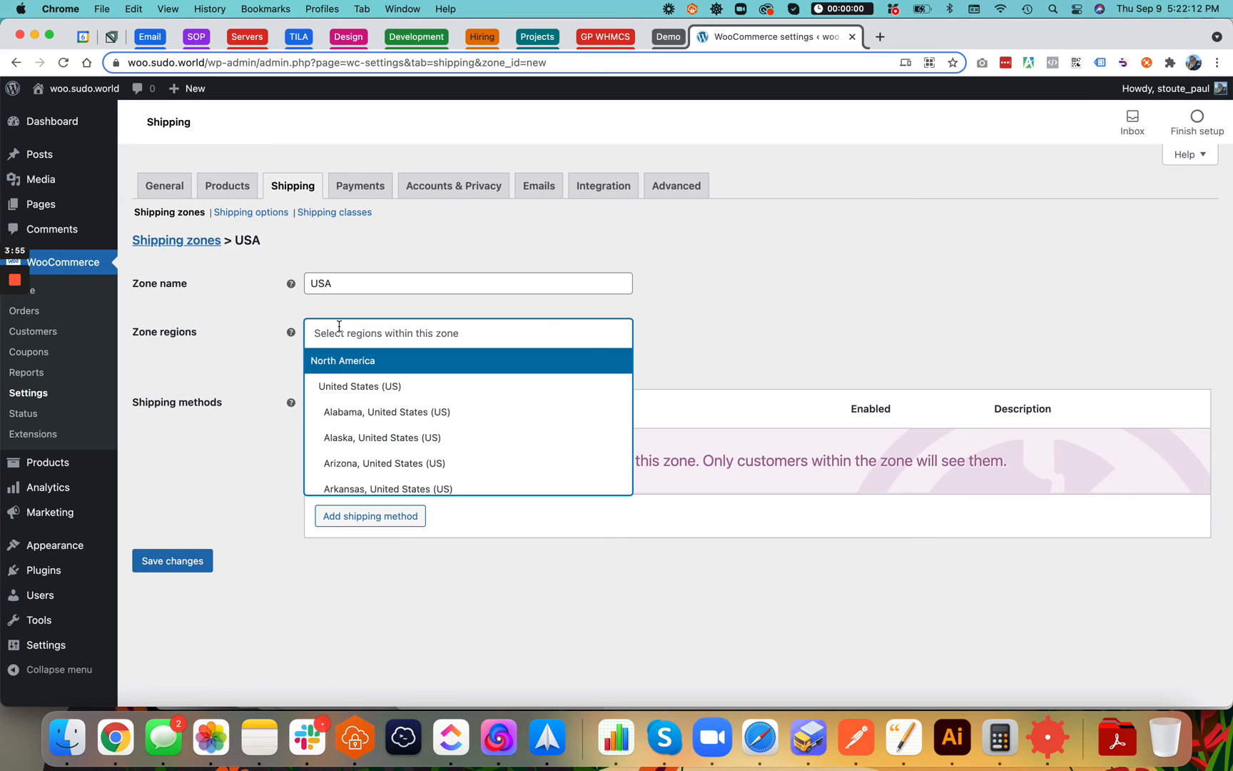
pyautogui.click(336, 386)
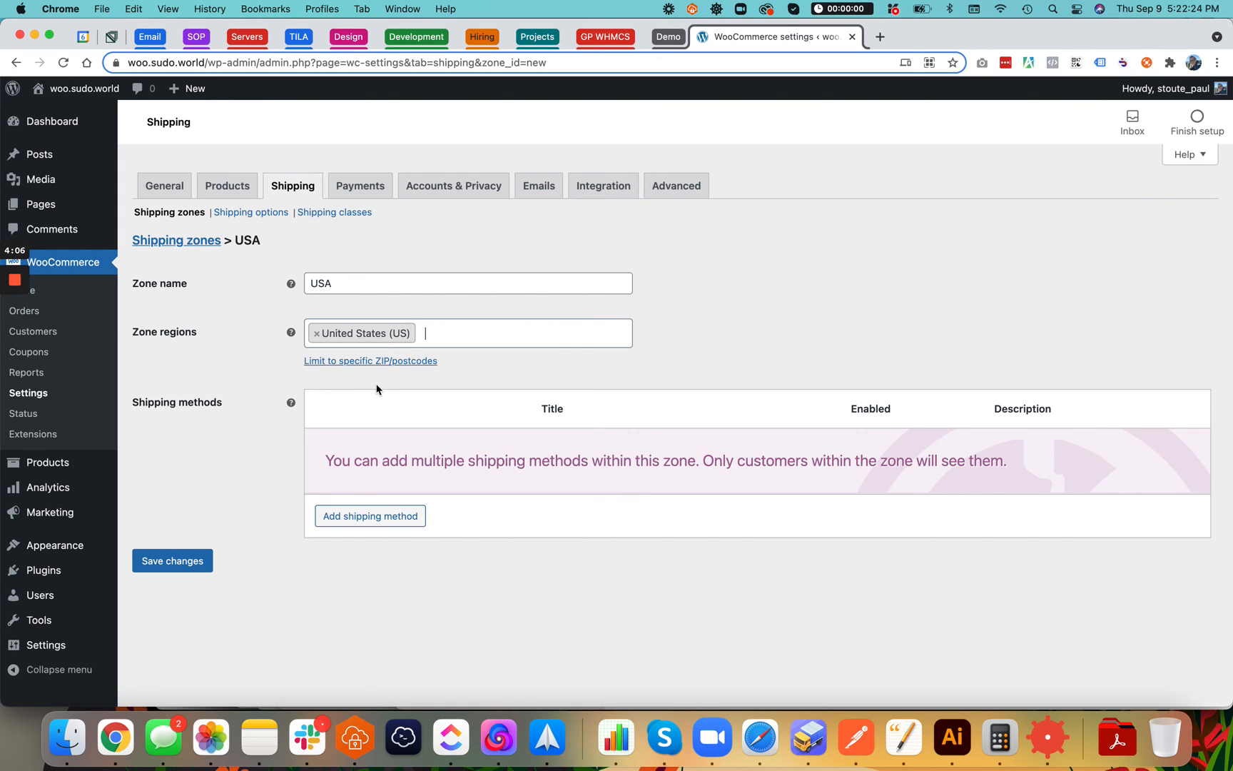
# Add a Flat rate method to the USA zone with cost 10
pyautogui.click(357, 513)
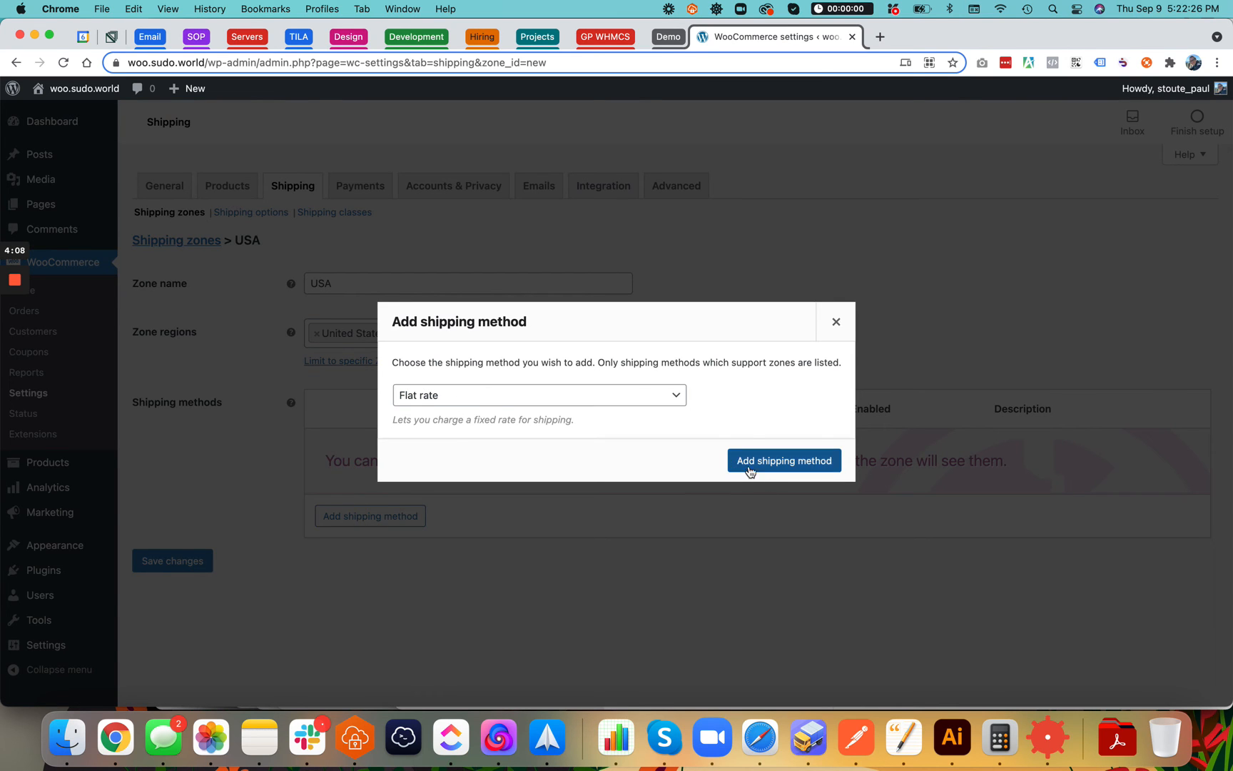
pyautogui.click(779, 465)
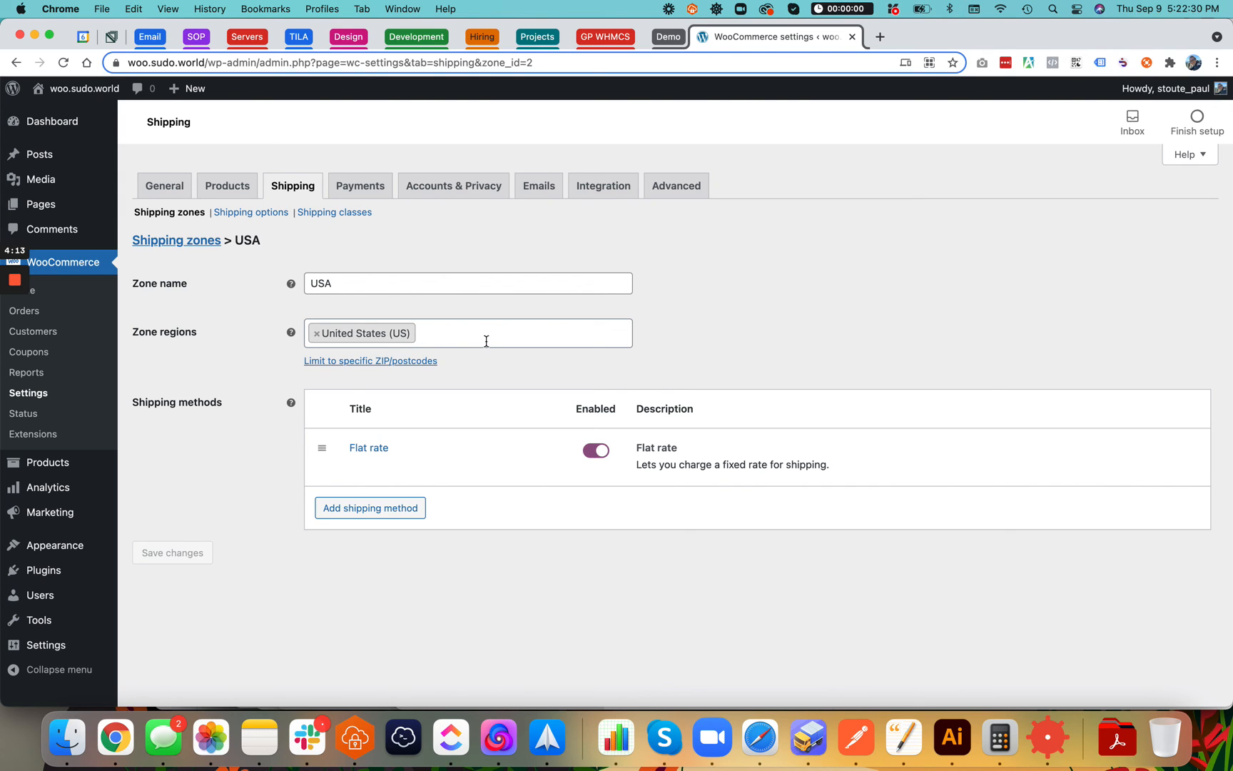
pyautogui.click(361, 466)
pyautogui.click(493, 427)
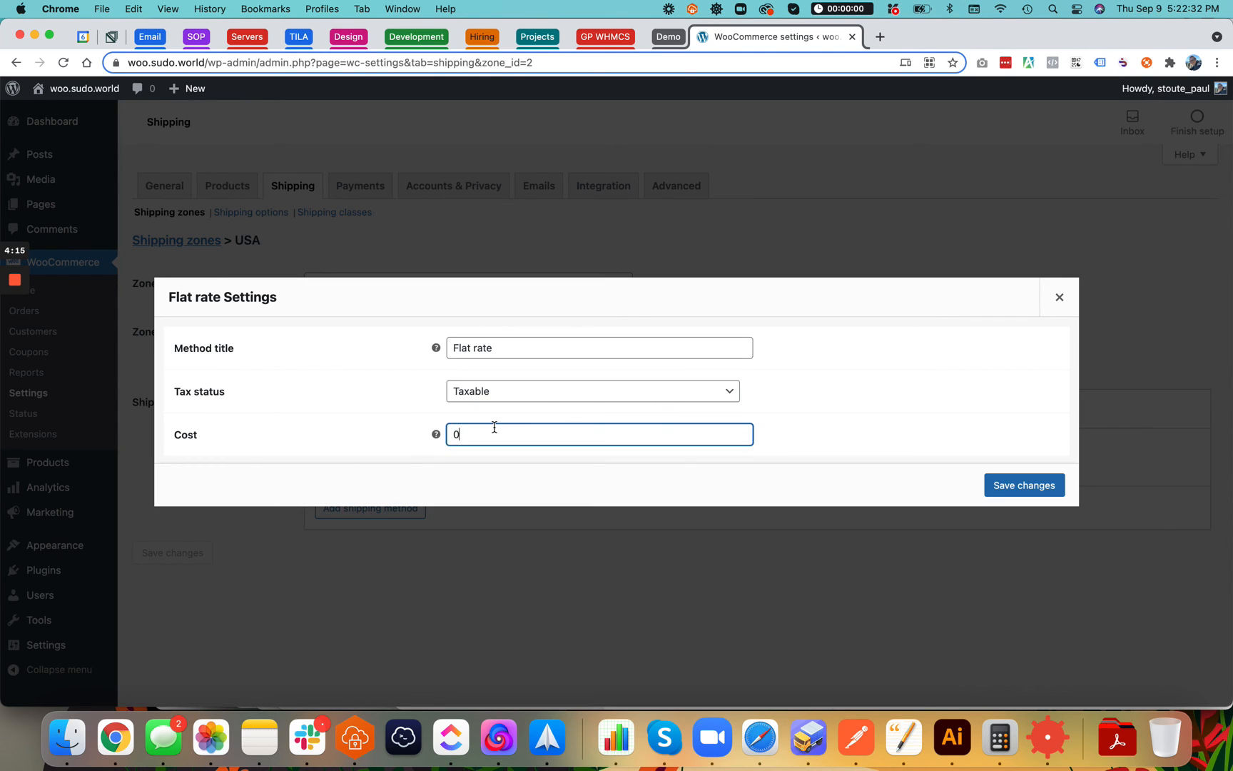
pyautogui.press('BackSpace')
pyautogui.write('10')
pyautogui.click(1012, 485)
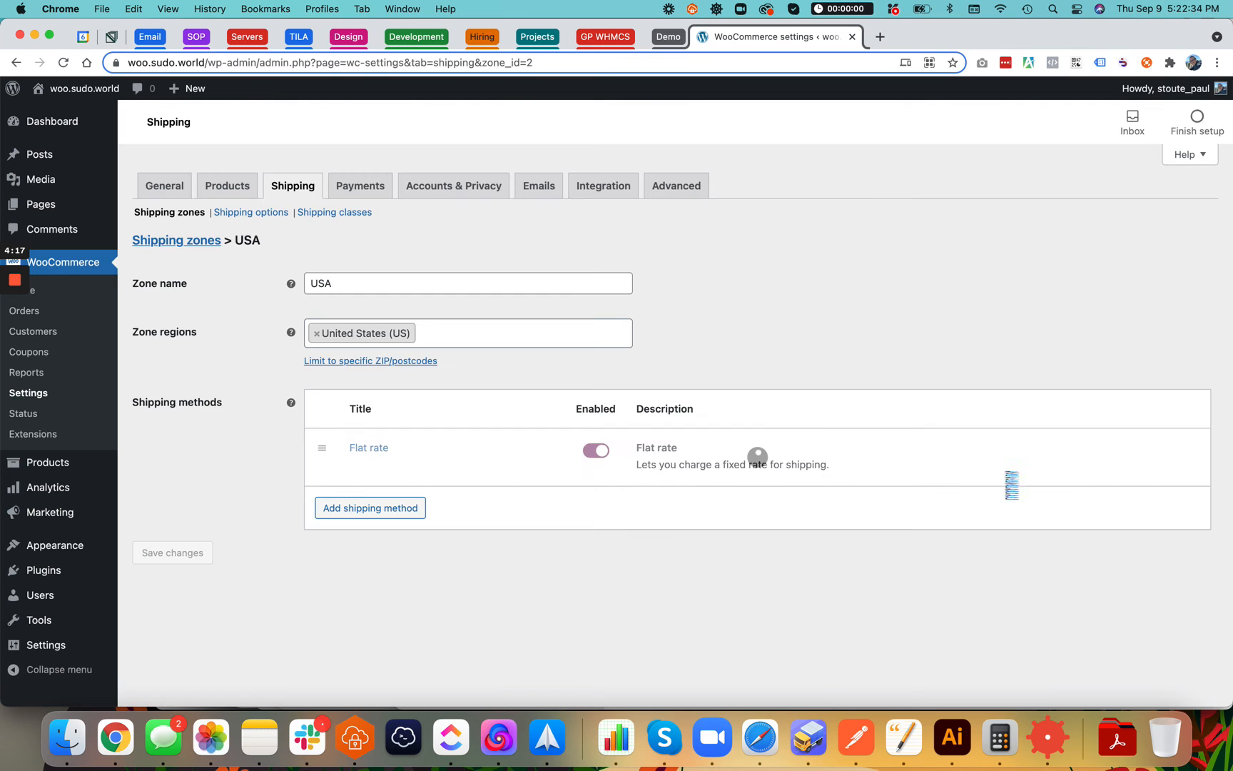
# Review the Local and USA zones in the Shipping zones list
pyautogui.click(182, 242)
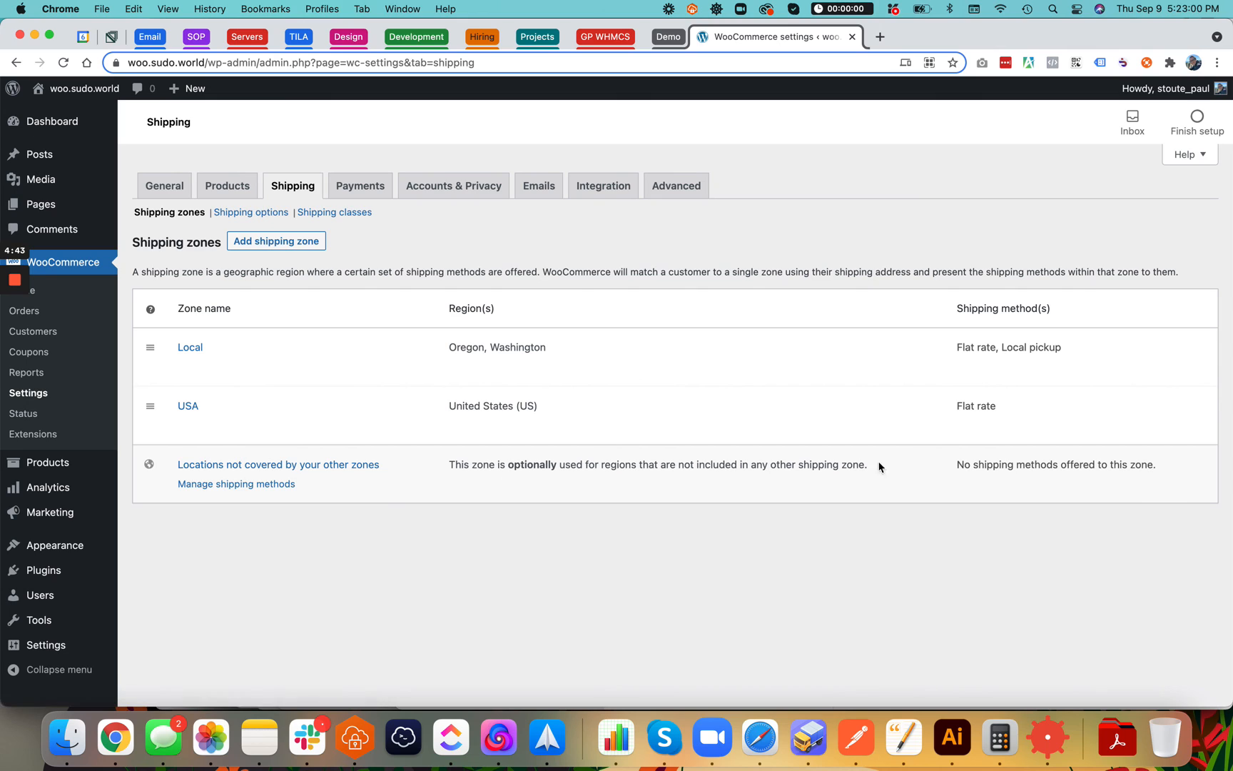
pyautogui.tripleClick(1018, 469)
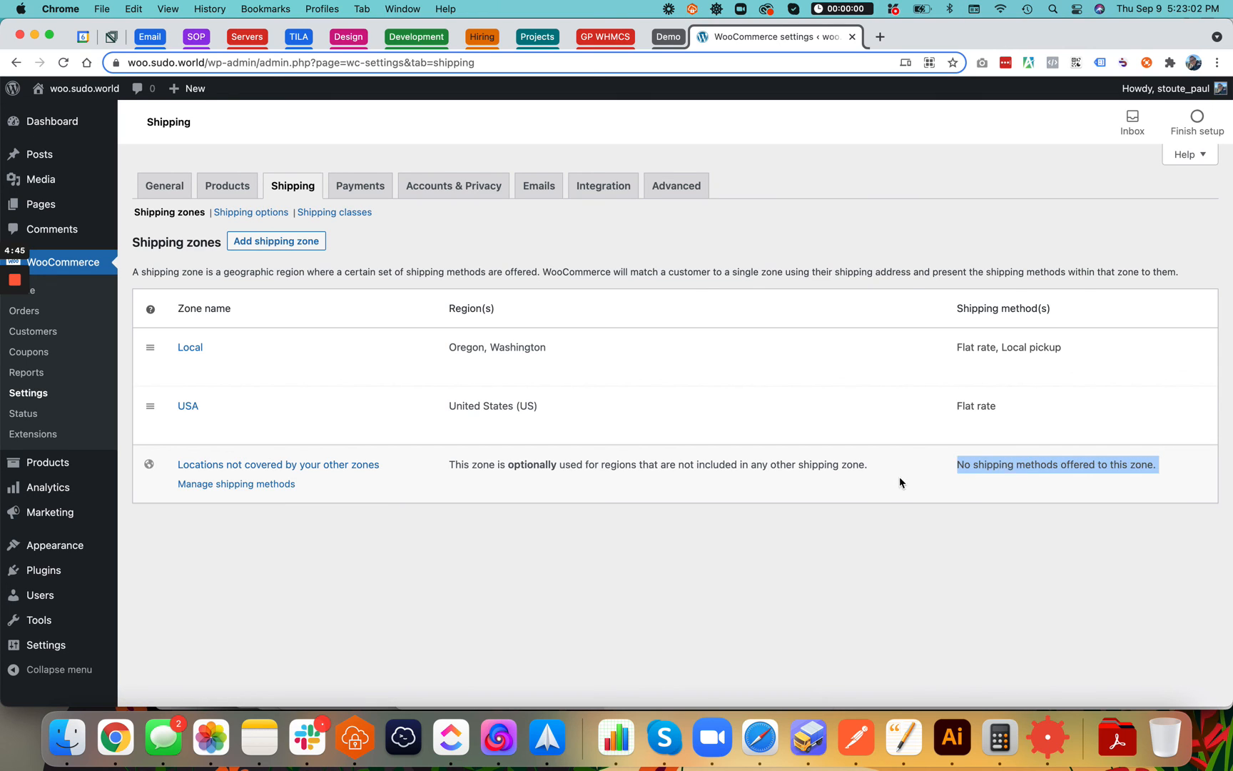